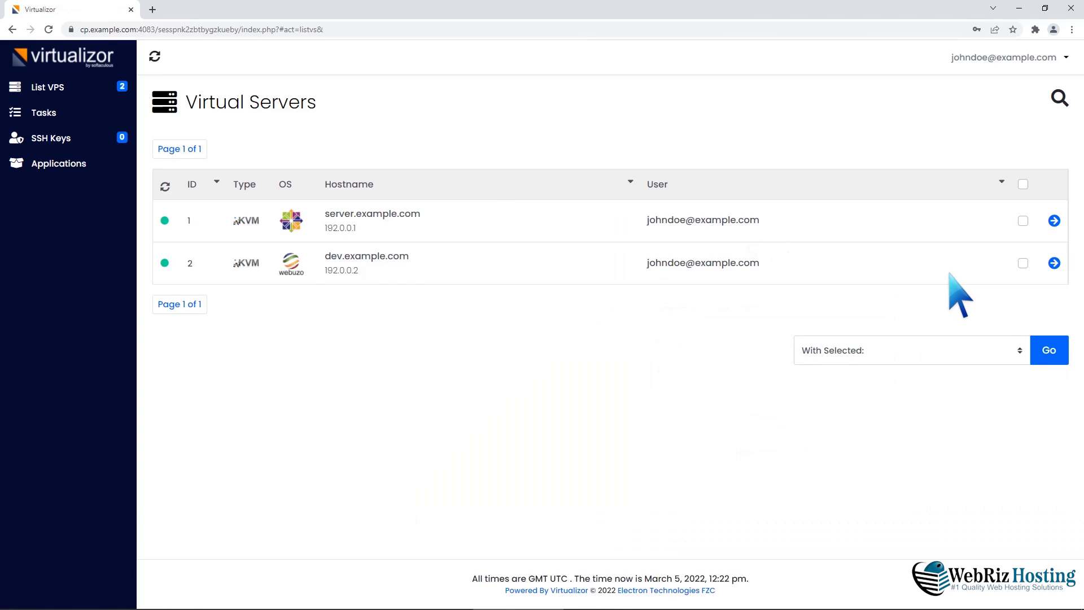
Open the management page for server.example.com from the virtual server list
{"action": "left_click", "coordinate": [1054, 220]}
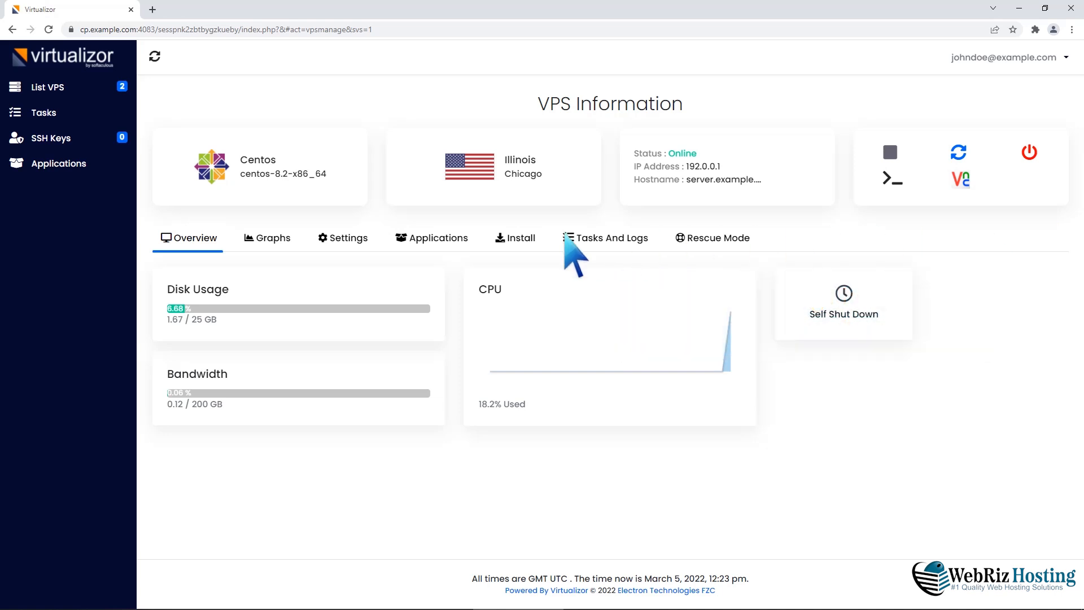
Set server.example.com to boot from CD Drive first with CentOS-8.5.2111-x86_64-dvd1.iso selected
{"action": "left_click", "coordinate": [347, 238]}
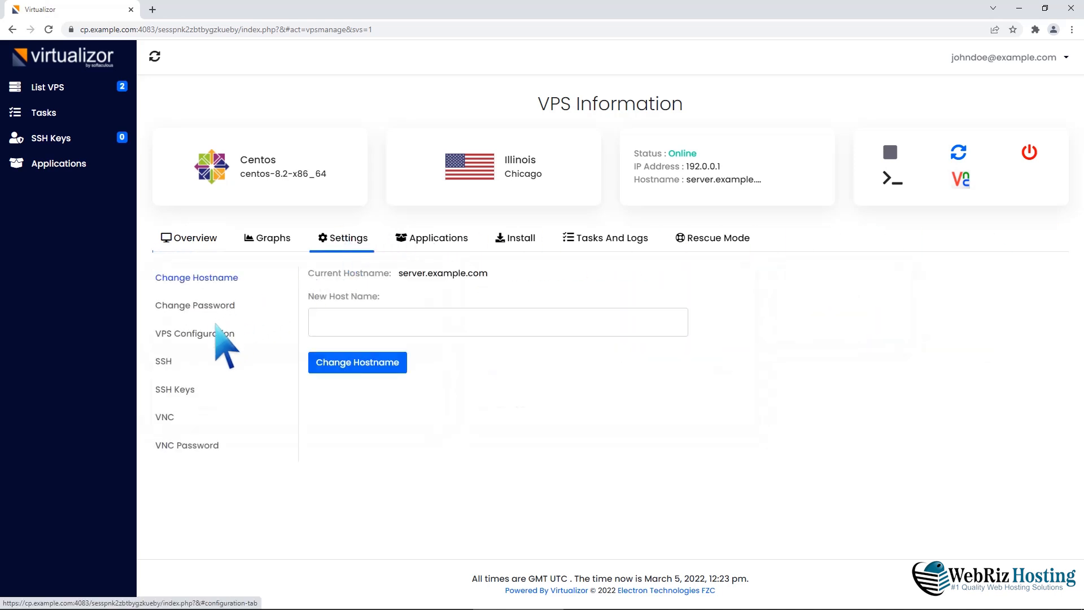
{"action": "left_click", "coordinate": [202, 334]}
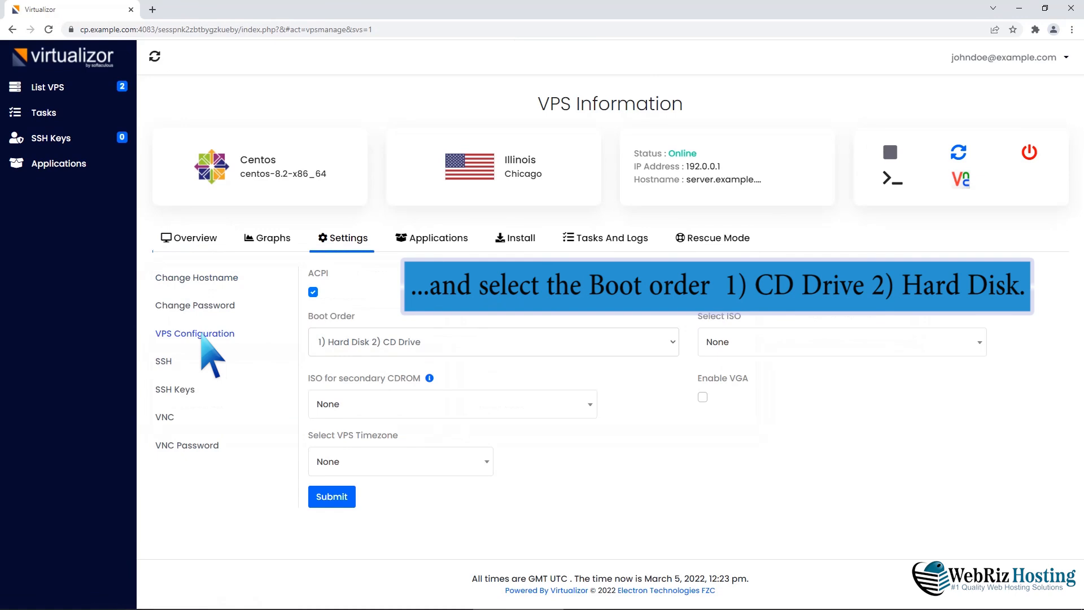
{"action": "left_click", "coordinate": [672, 342]}
{"action": "left_click", "coordinate": [607, 377]}
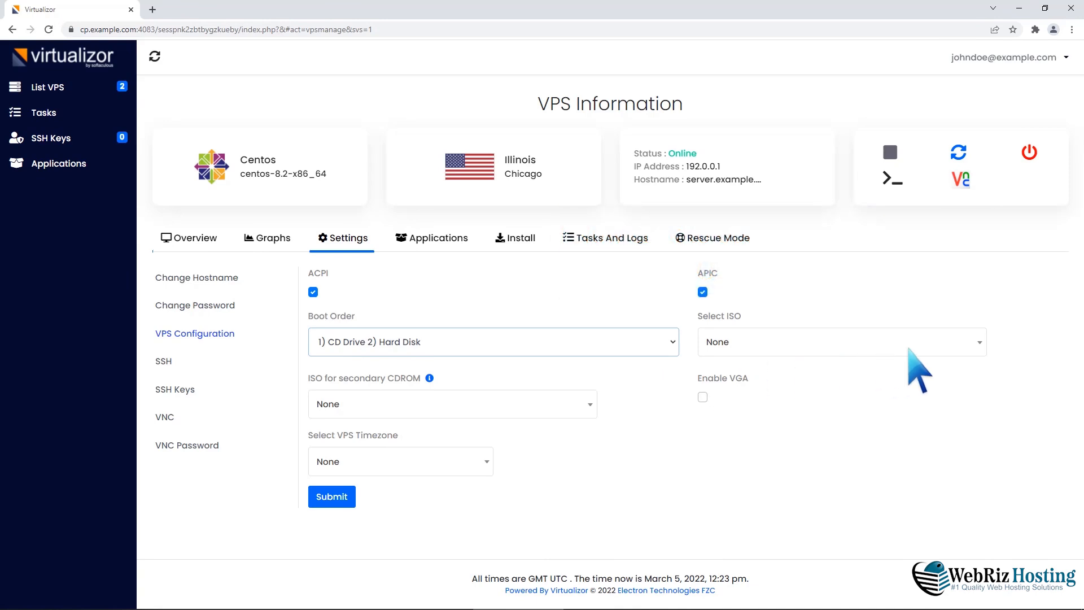
{"action": "left_click", "coordinate": [978, 341]}
{"action": "left_click", "coordinate": [849, 453]}
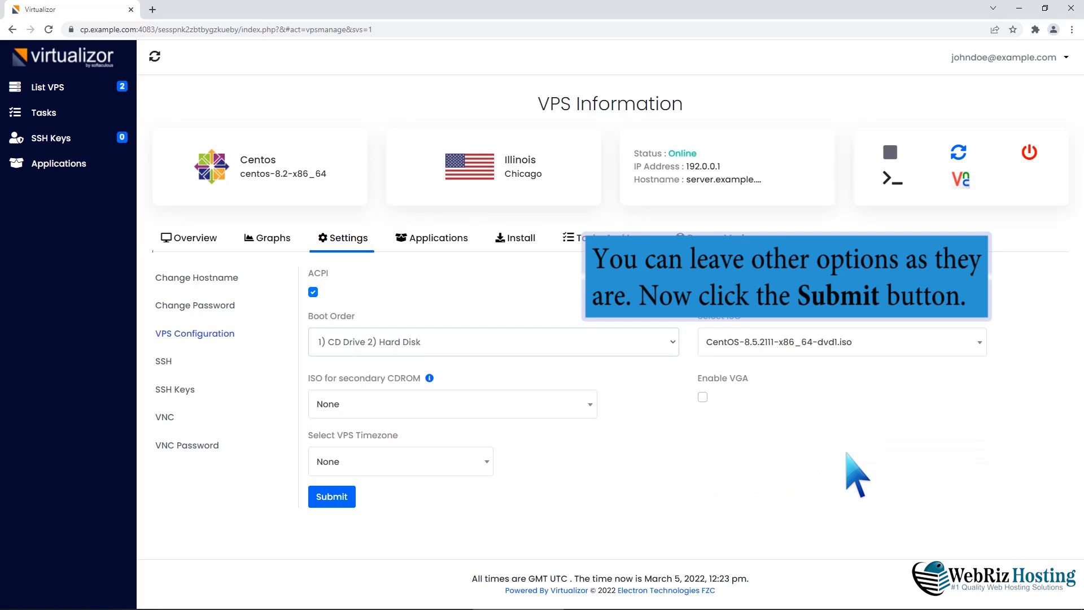
Submit the CD-boot configuration, restart the VPS, and show its VNC connection details
{"action": "left_click", "coordinate": [332, 496]}
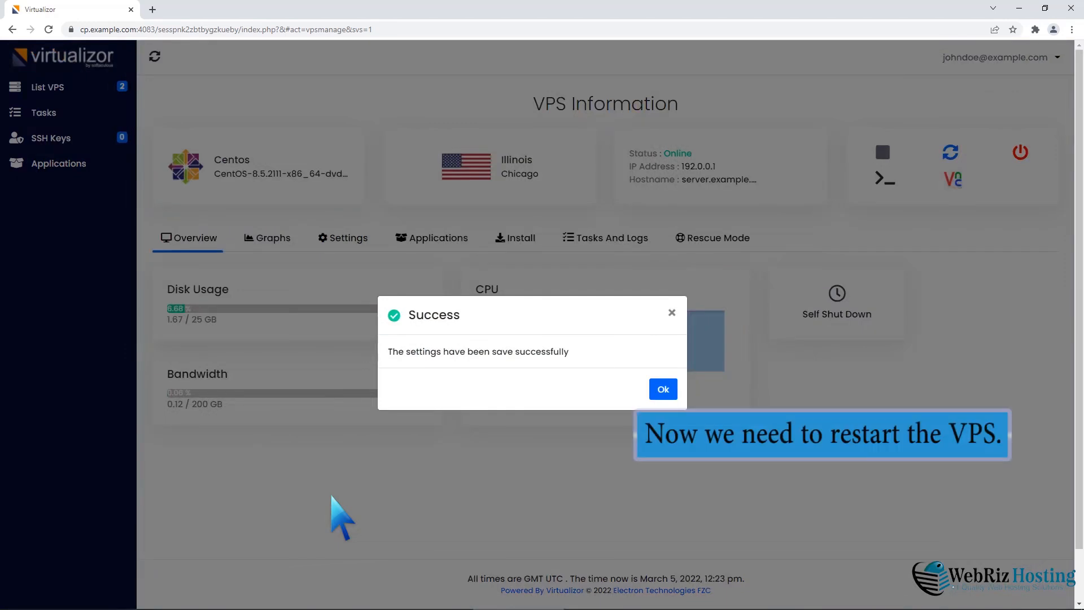
{"action": "left_click", "coordinate": [662, 390]}
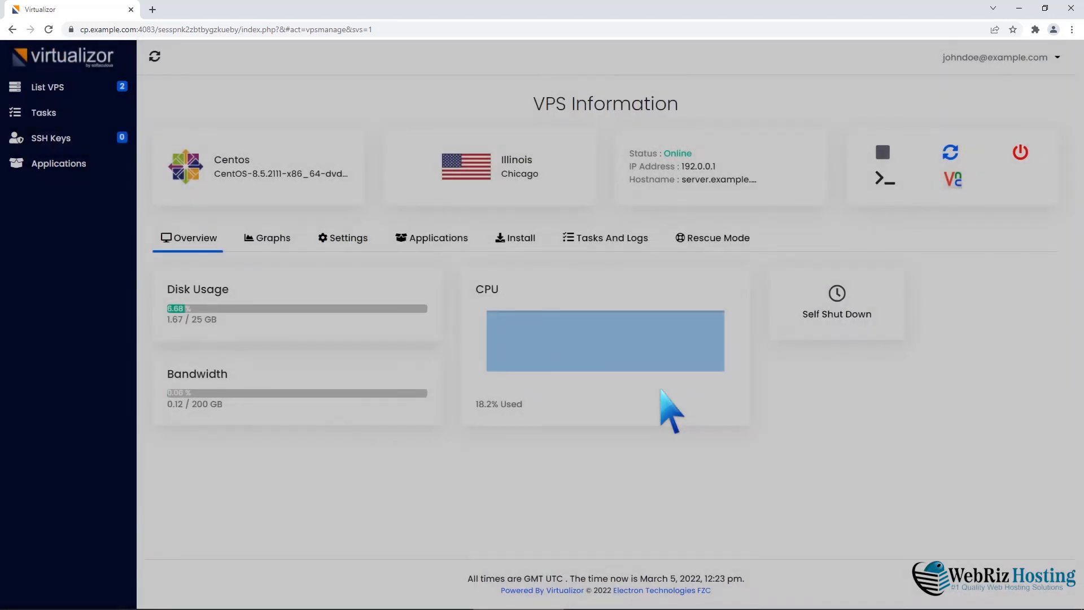
{"action": "left_click", "coordinate": [958, 153]}
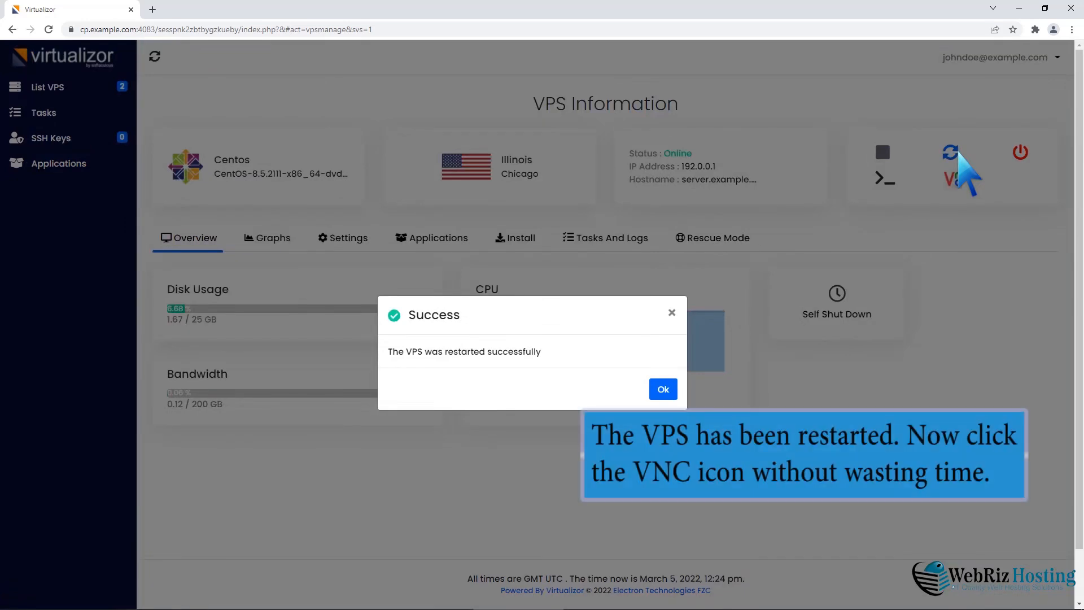
{"action": "left_click", "coordinate": [663, 392]}
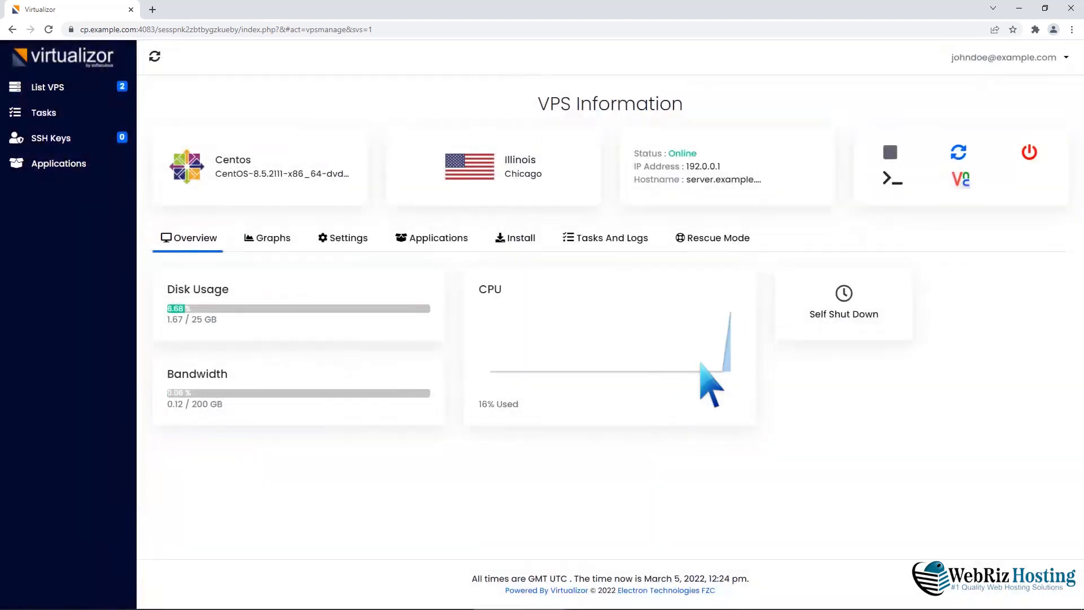
{"action": "left_click", "coordinate": [959, 180]}
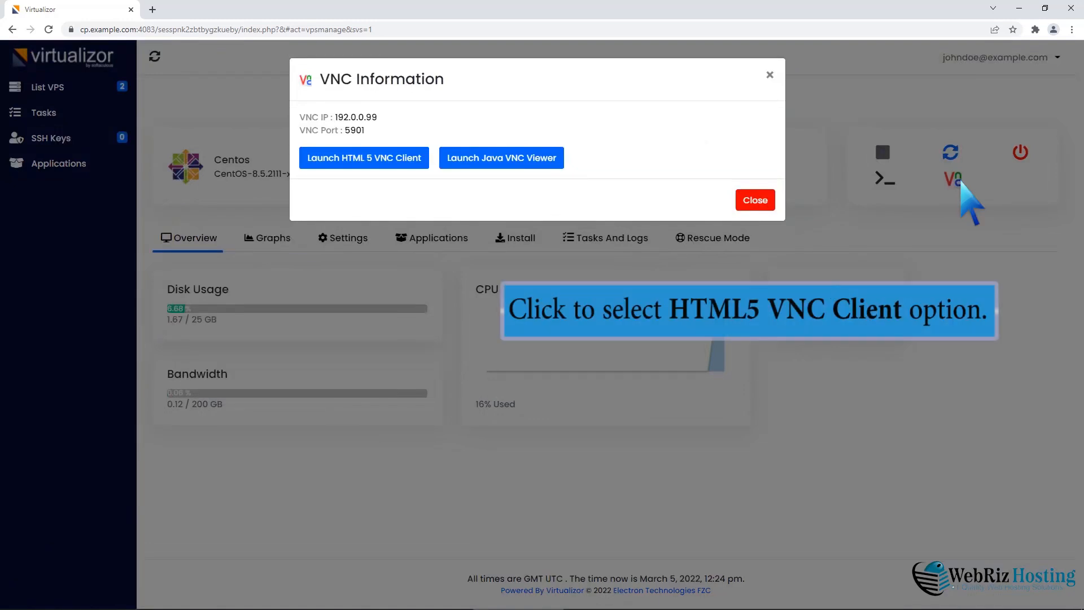
Launch the HTML5 VNC console, boot Install CentOS Linux 8, and continue in English (United States)
{"action": "left_click", "coordinate": [383, 159]}
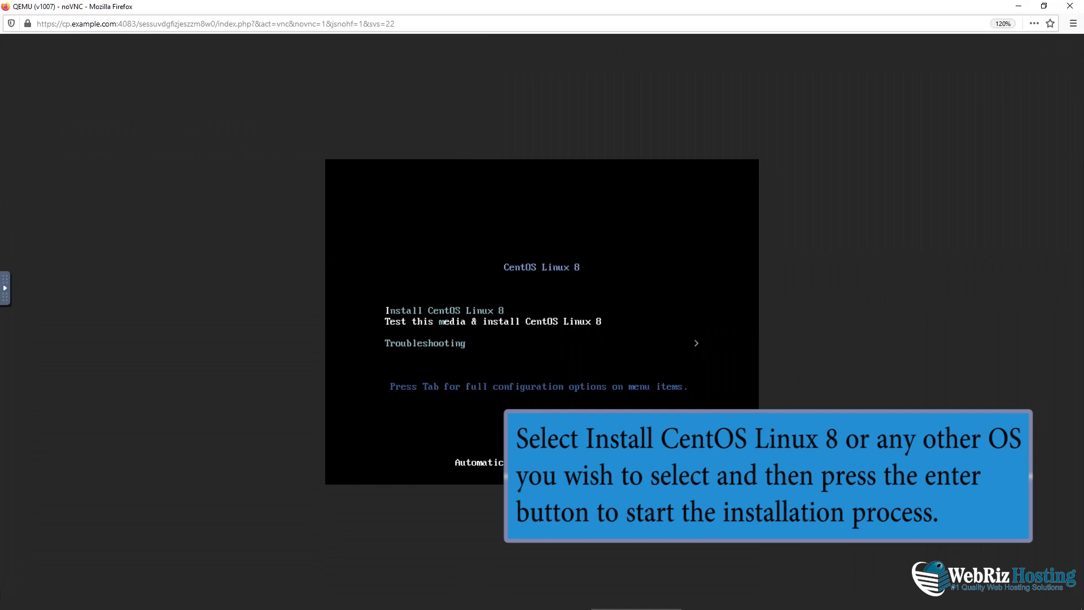
{"action": "key", "text": "Up"}
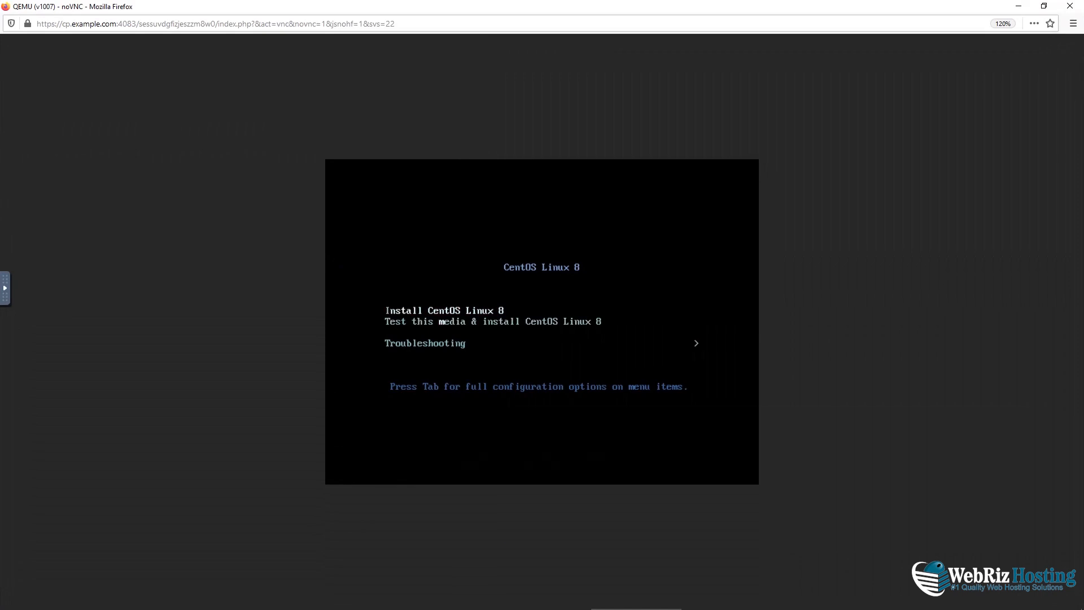
{"action": "key", "text": "Return"}
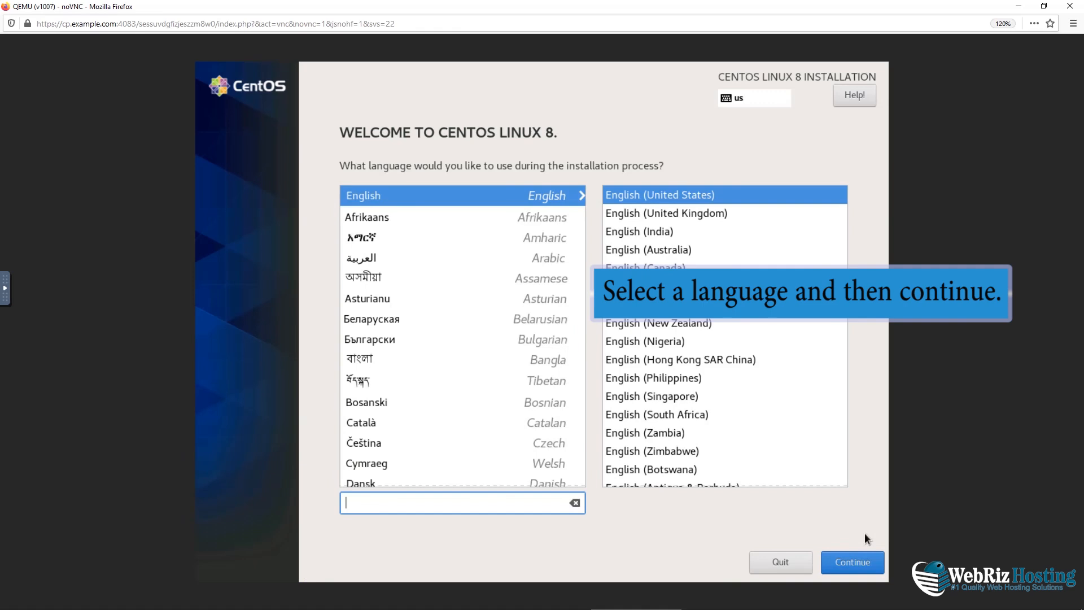
{"action": "left_click", "coordinate": [858, 558]}
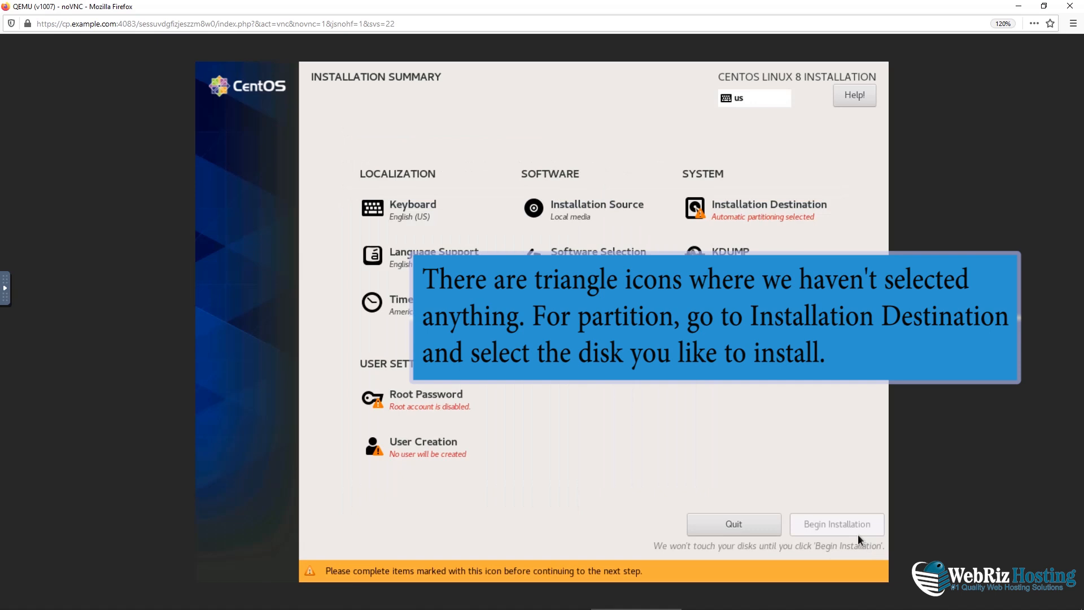
Choose the 15 GiB disk and delete all its existing partitions to reclaim the space
{"action": "left_click", "coordinate": [806, 216]}
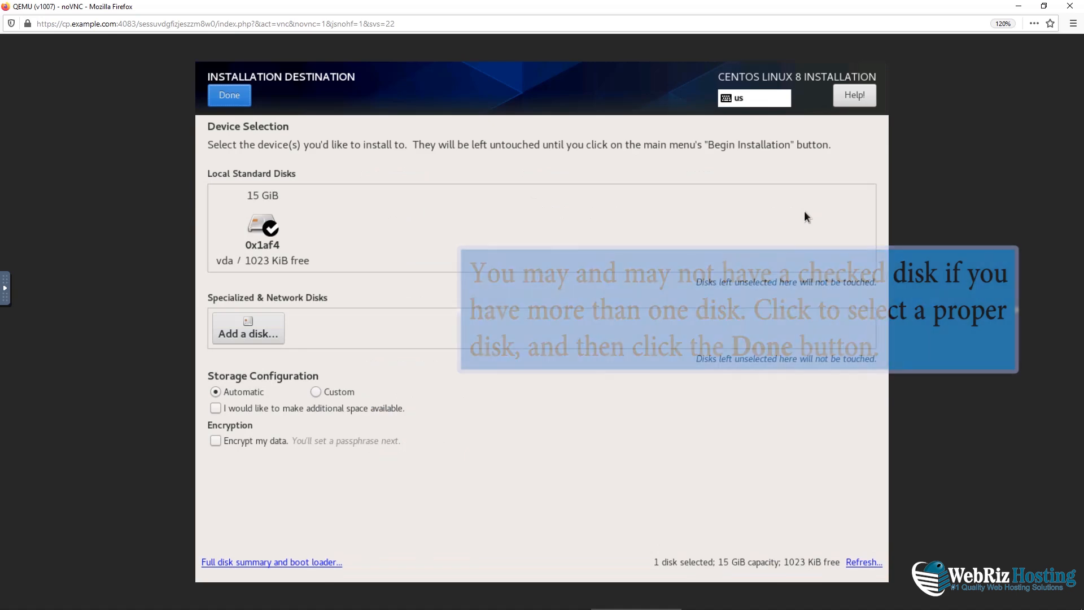
{"action": "left_click", "coordinate": [232, 101]}
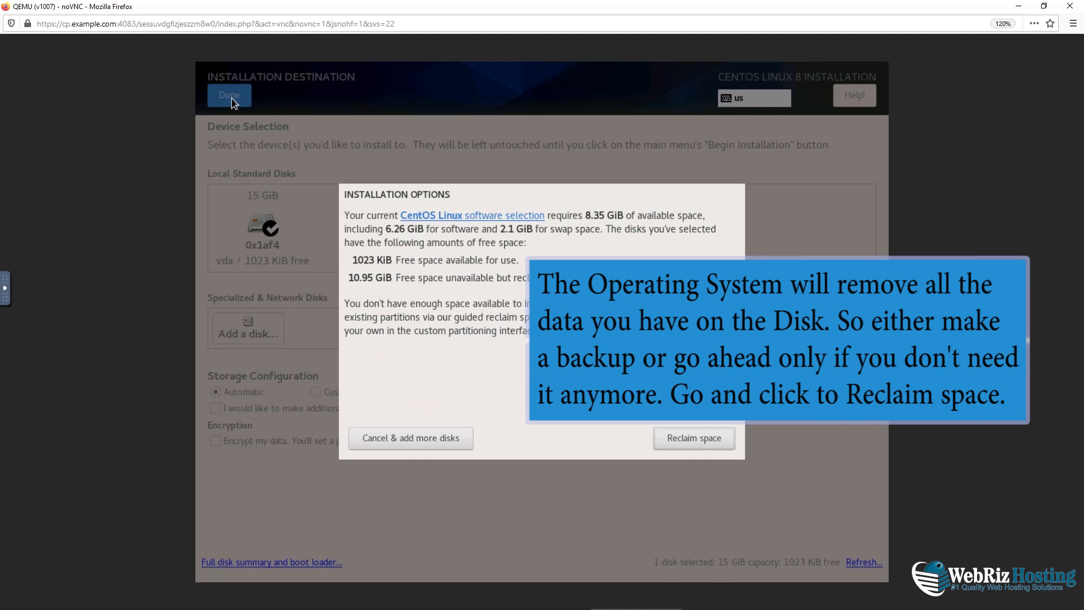
{"action": "left_click", "coordinate": [683, 438]}
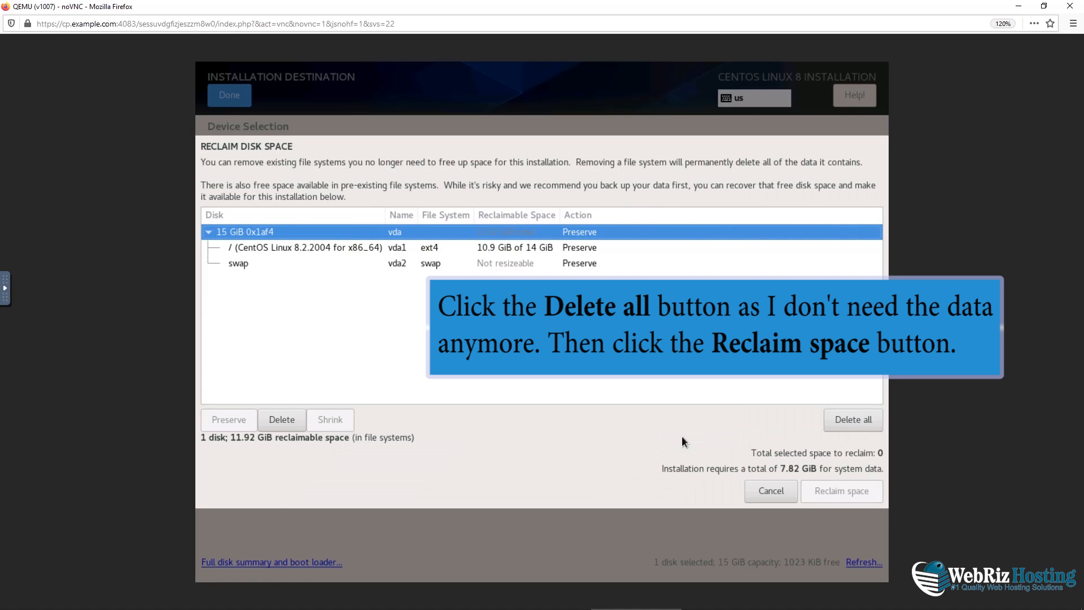
{"action": "left_click", "coordinate": [842, 419]}
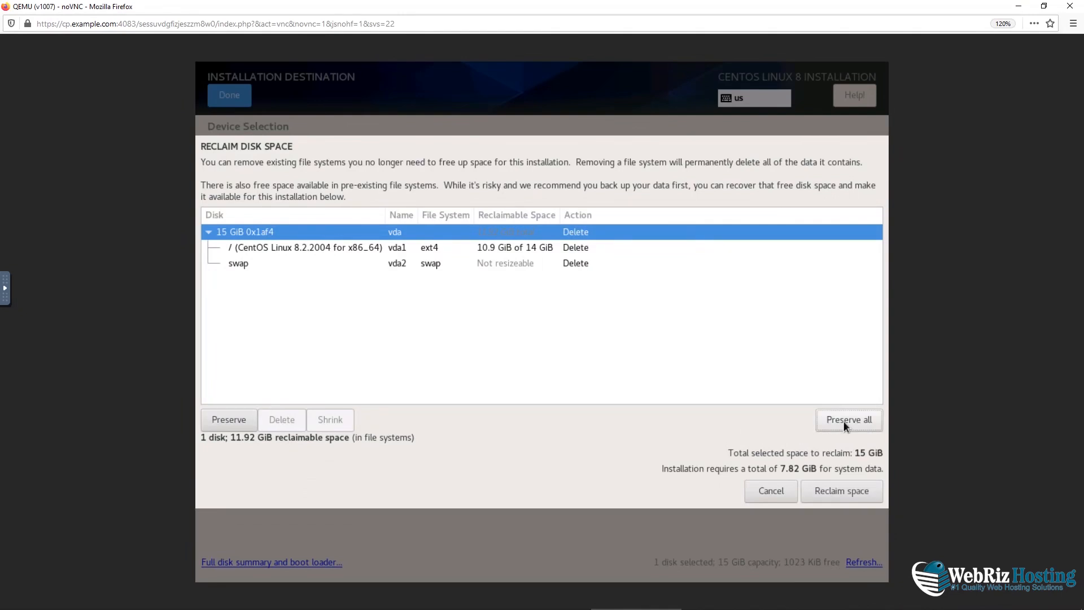
{"action": "left_click", "coordinate": [842, 489]}
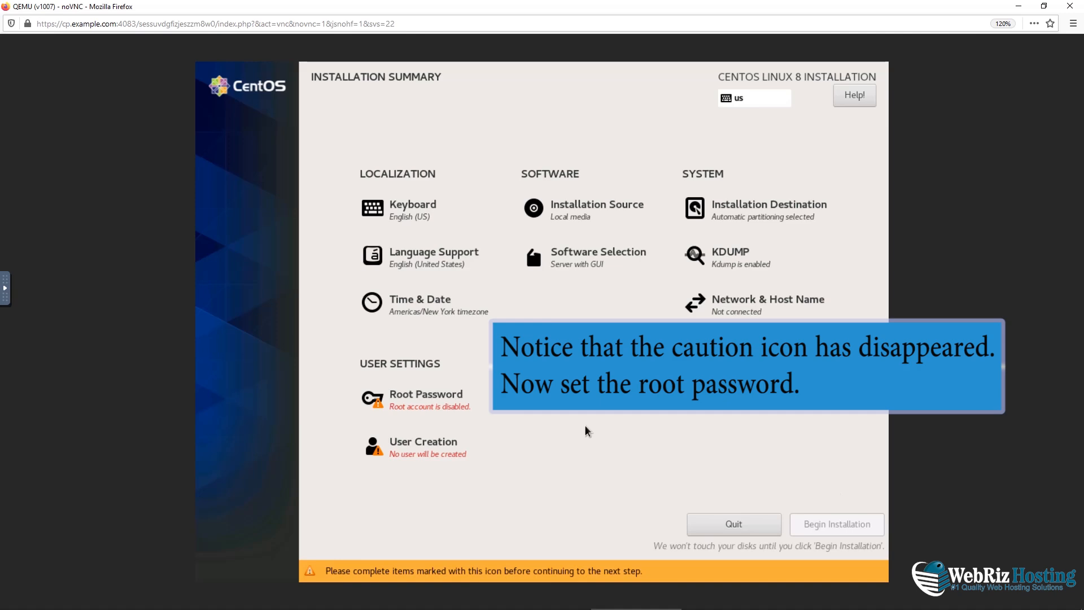
Enter and confirm the root password, accepting the weak-password warning
{"action": "left_click", "coordinate": [433, 410]}
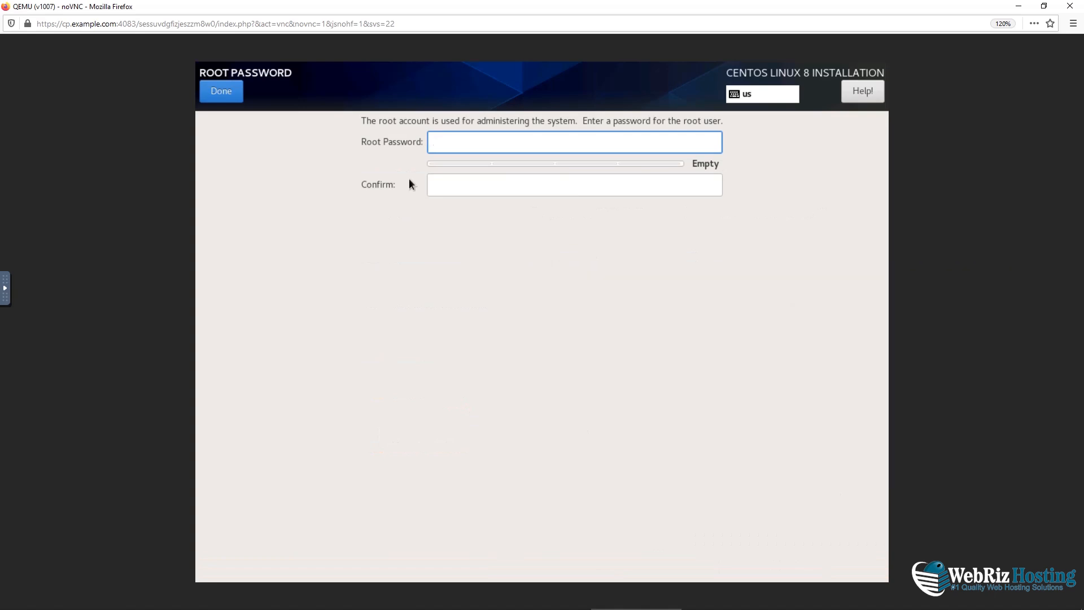
{"action": "type", "text": "pass•••••"}
{"action": "left_click", "coordinate": [455, 178]}
{"action": "type", "text": "•••••••••"}
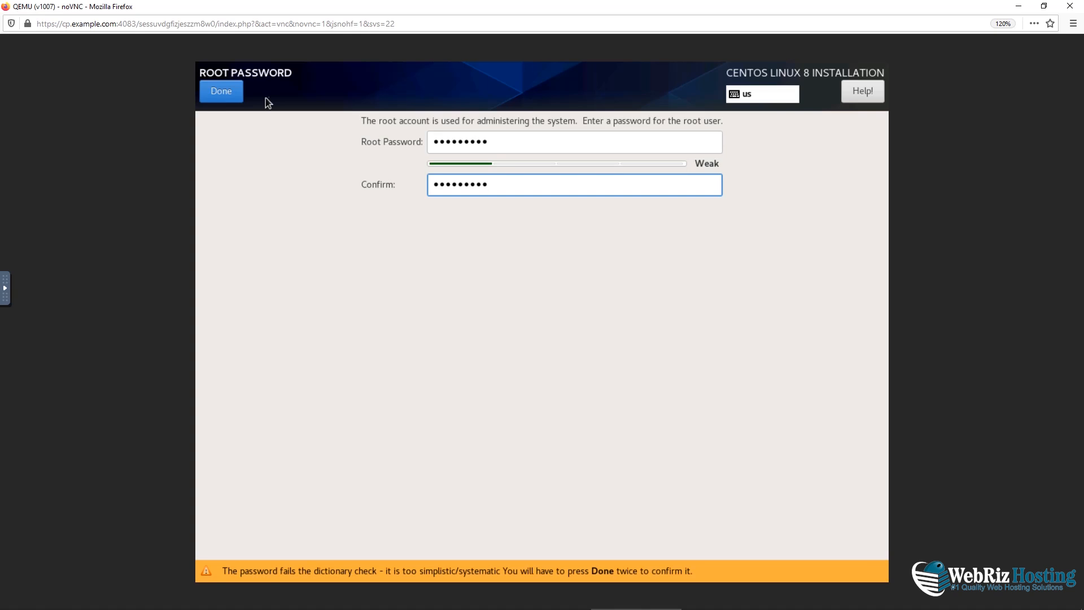
{"action": "left_click", "coordinate": [230, 87]}
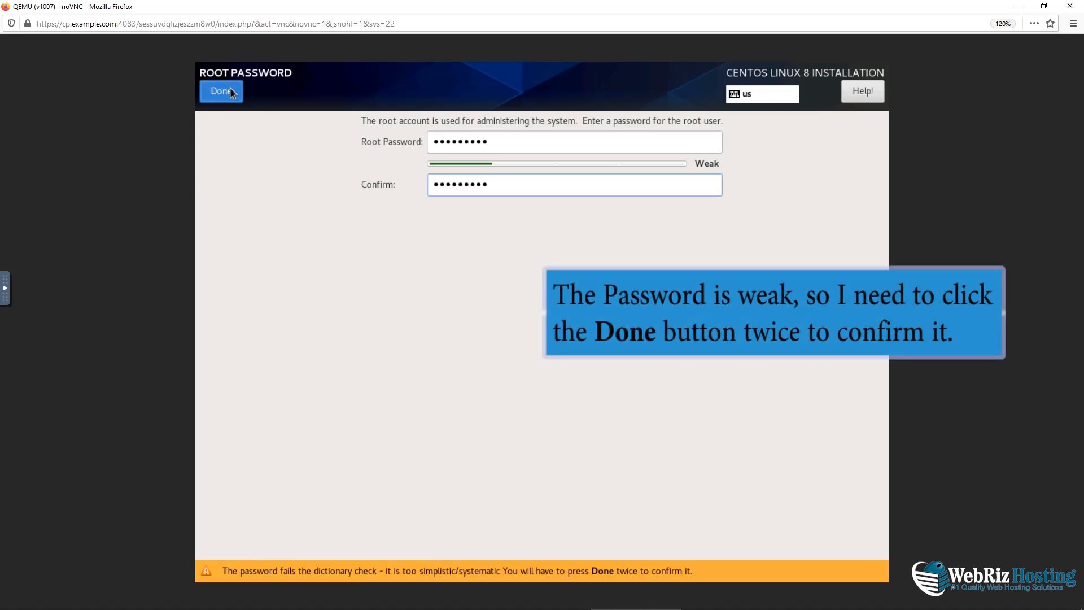
{"action": "left_click", "coordinate": [229, 90]}
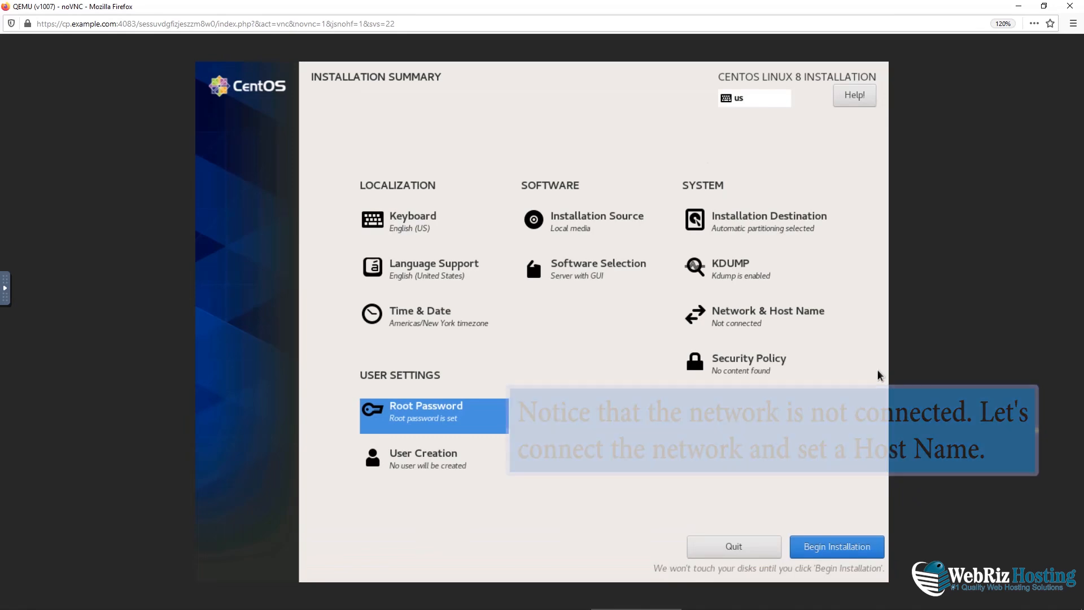
Connect the ens3 Ethernet, set host name server.example.com, then begin the installation
{"action": "left_click", "coordinate": [765, 324]}
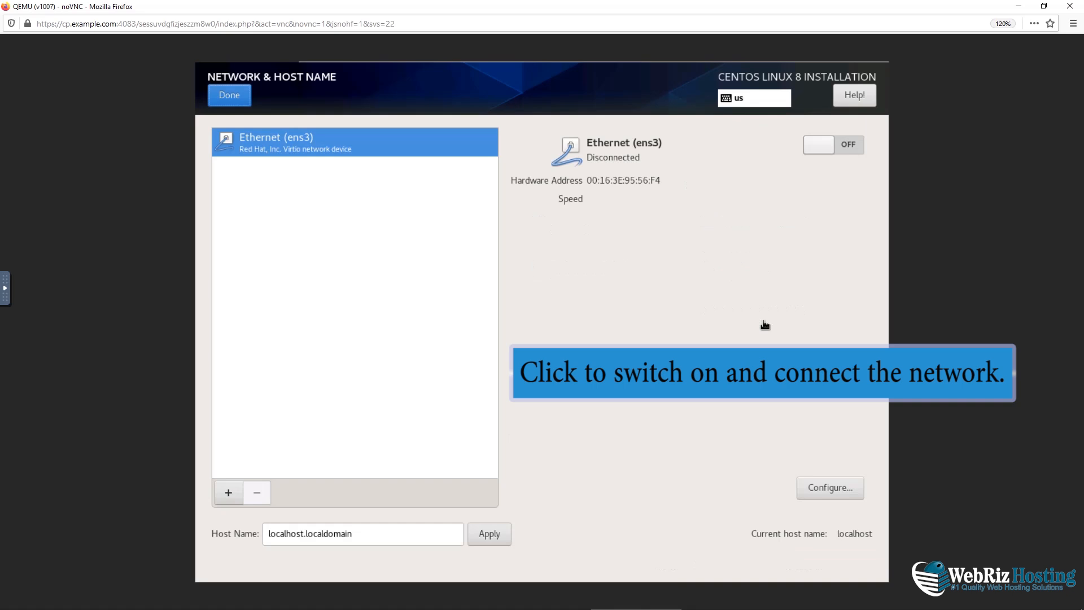
{"action": "left_click", "coordinate": [841, 145]}
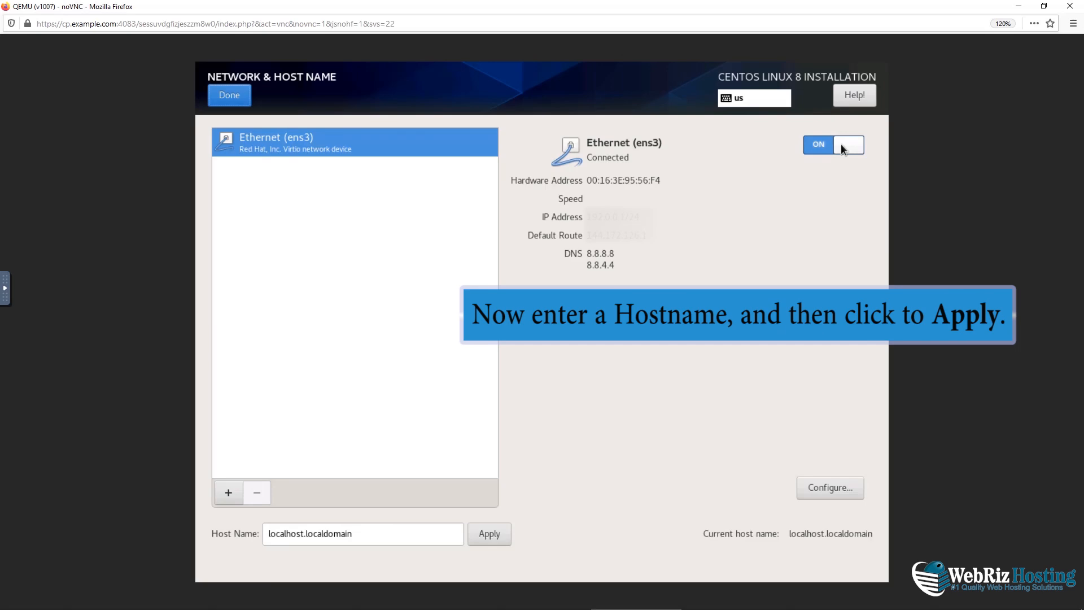
{"action": "left_click_drag", "start_coordinate": [353, 533], "coordinate": [238, 545]}
{"action": "type", "text": "server.example.com"}
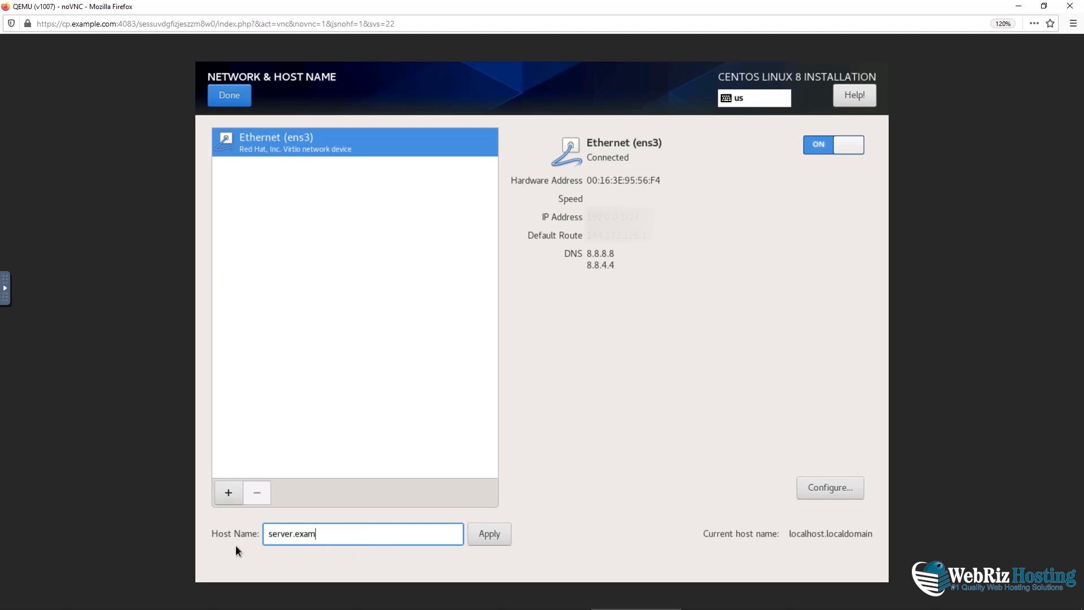
{"action": "left_click", "coordinate": [475, 533]}
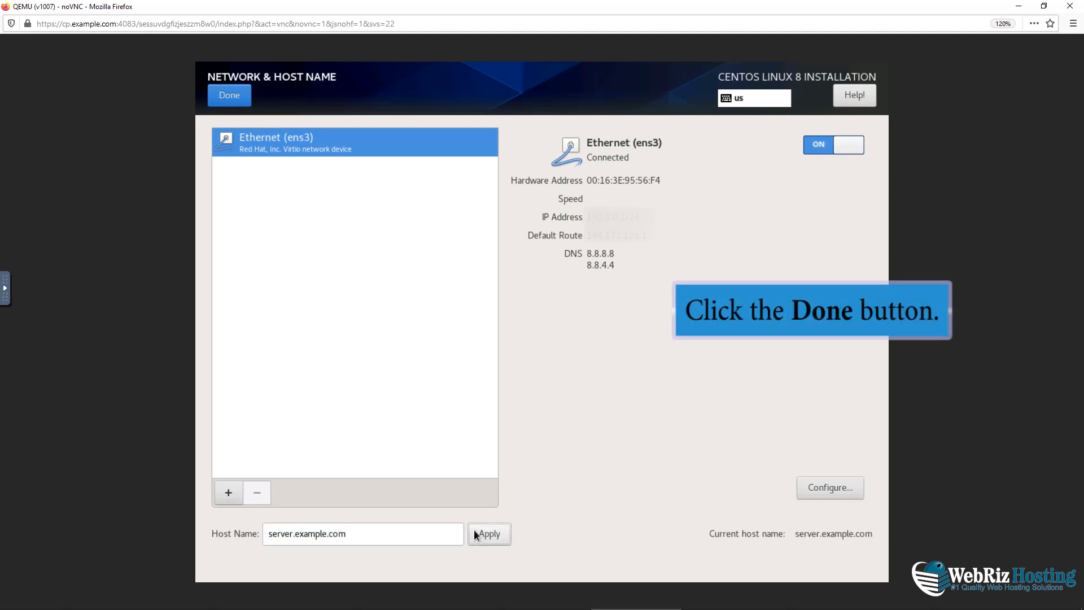
{"action": "left_click", "coordinate": [230, 96]}
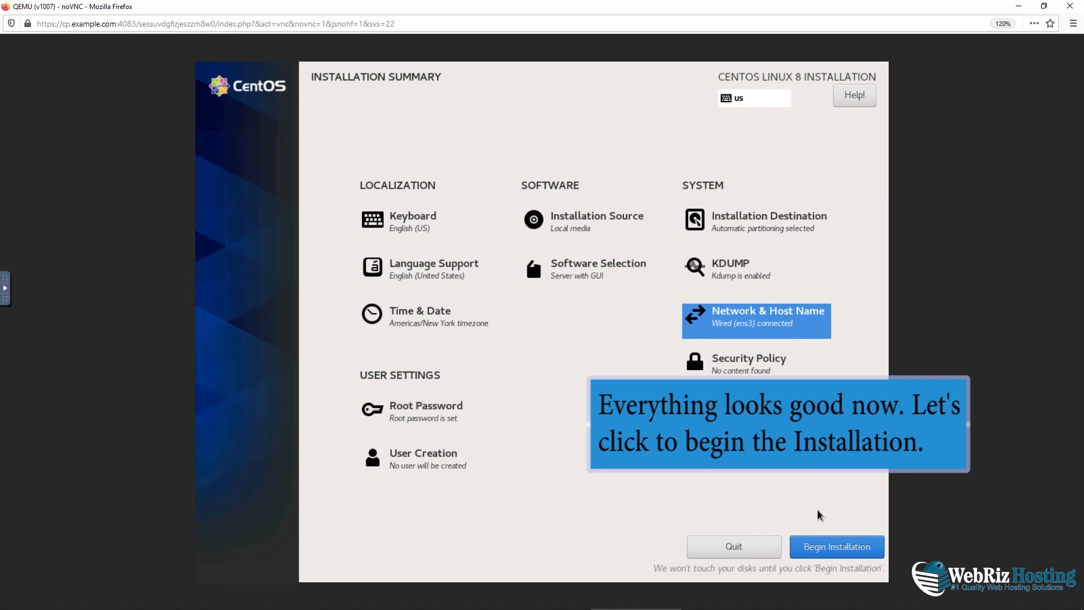
{"action": "left_click", "coordinate": [826, 545]}
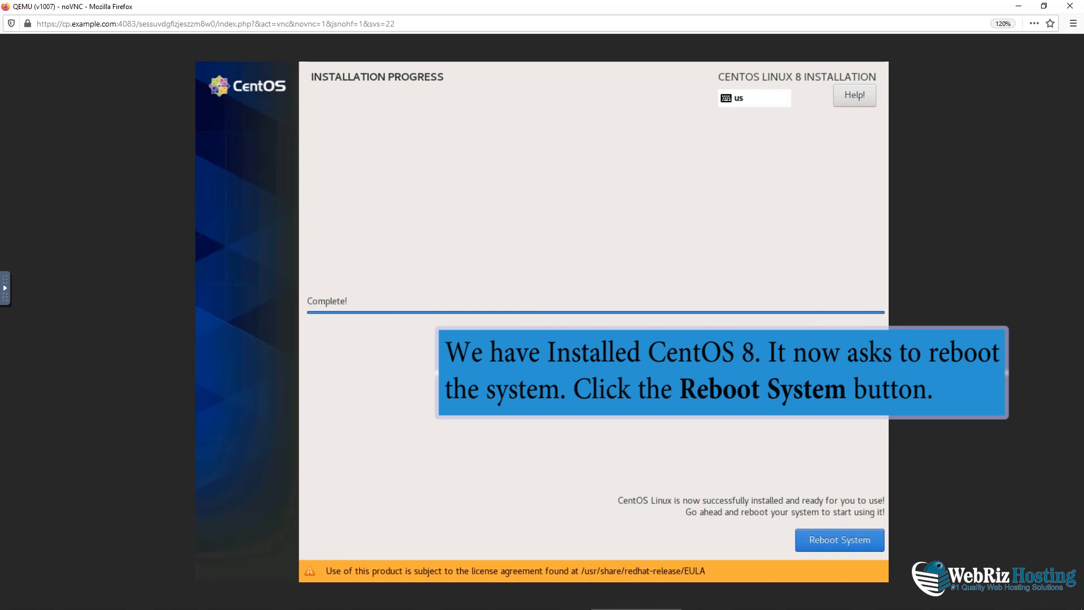
Reboot the newly installed CentOS Linux 8 system once installation completes
{"action": "left_click", "coordinate": [841, 537]}
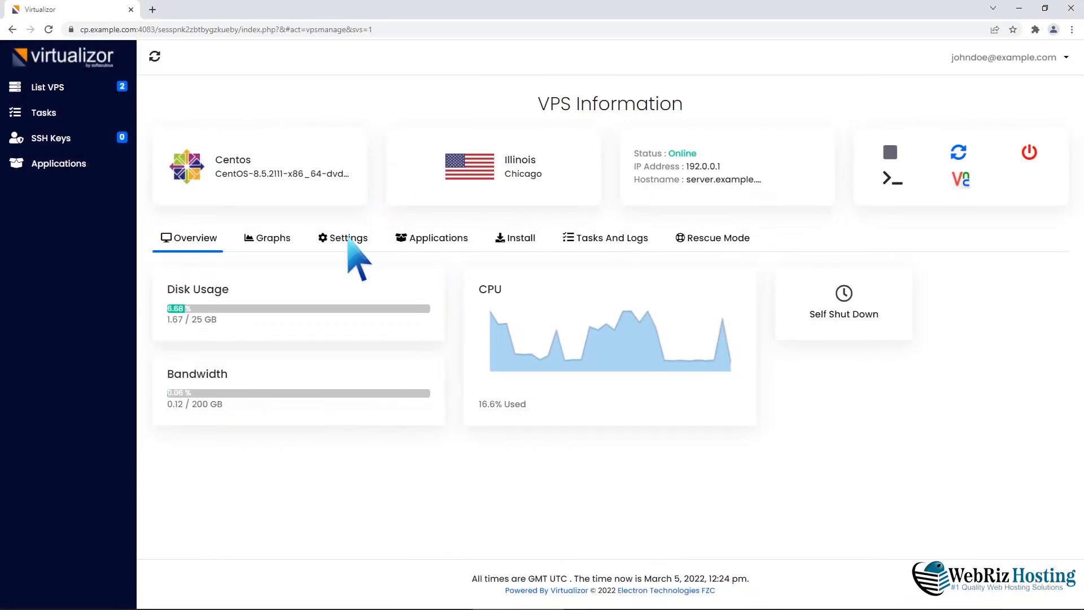
Set boot order to Hard Disk first, CD Drive second, save it, and restart the VPS
{"action": "left_click", "coordinate": [345, 238]}
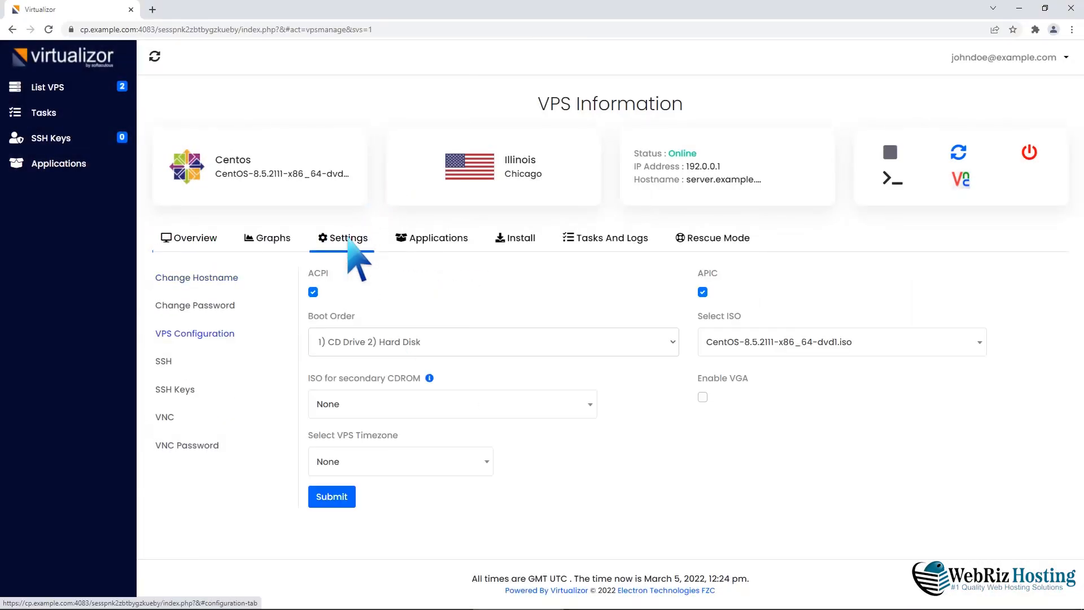
{"action": "left_click", "coordinate": [671, 342]}
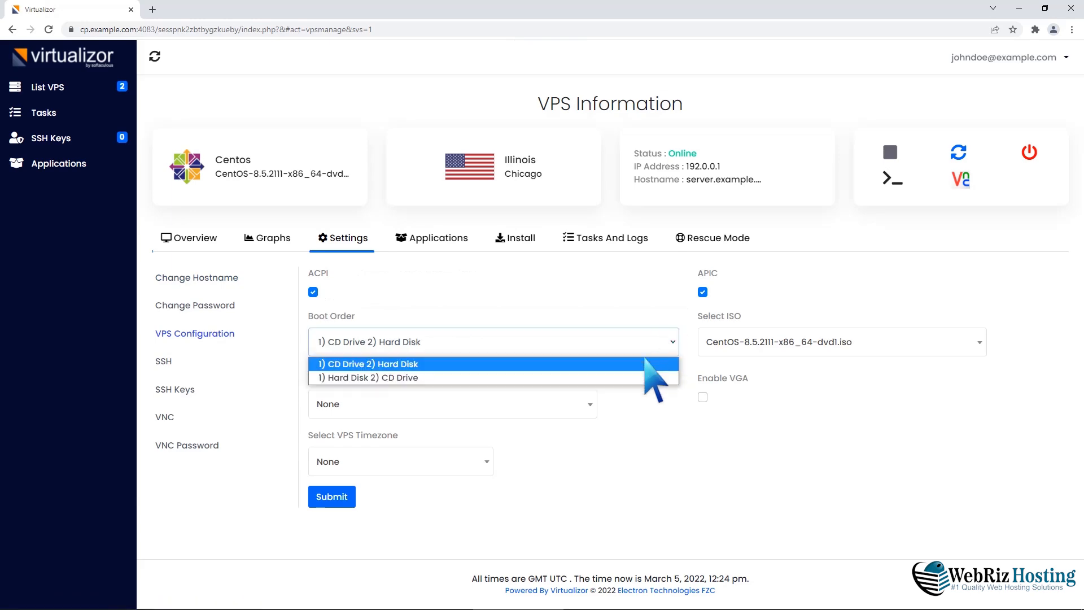
{"action": "left_click", "coordinate": [615, 377]}
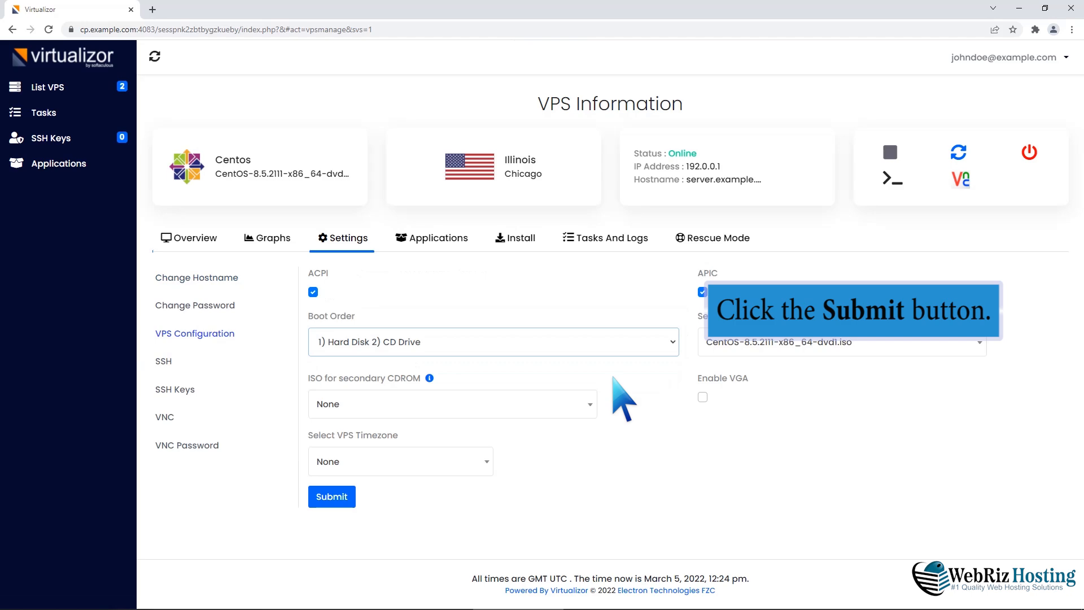
{"action": "left_click", "coordinate": [333, 496]}
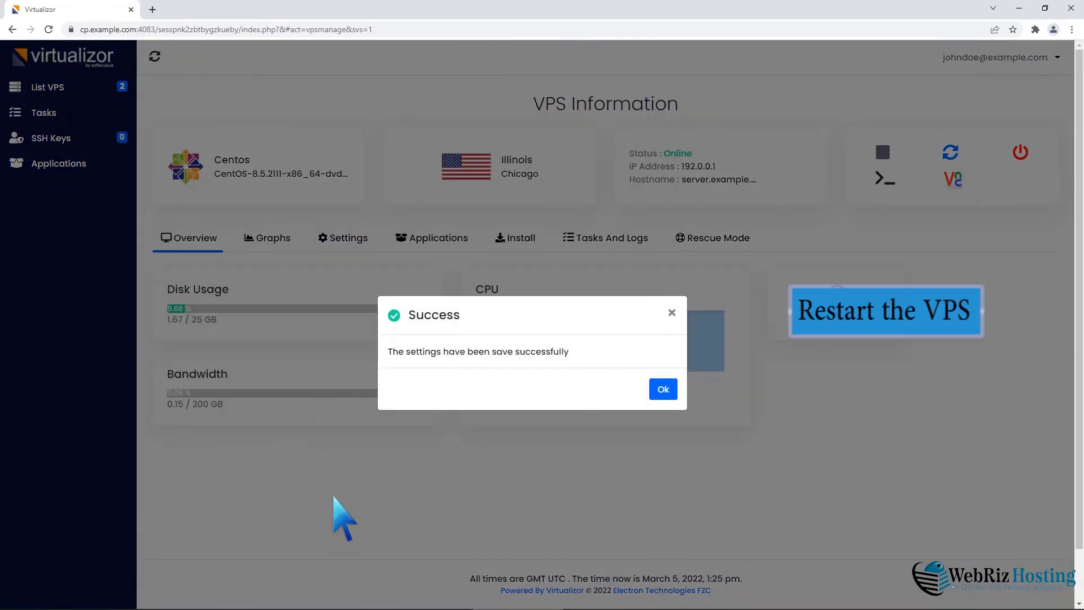
{"action": "left_click", "coordinate": [662, 390]}
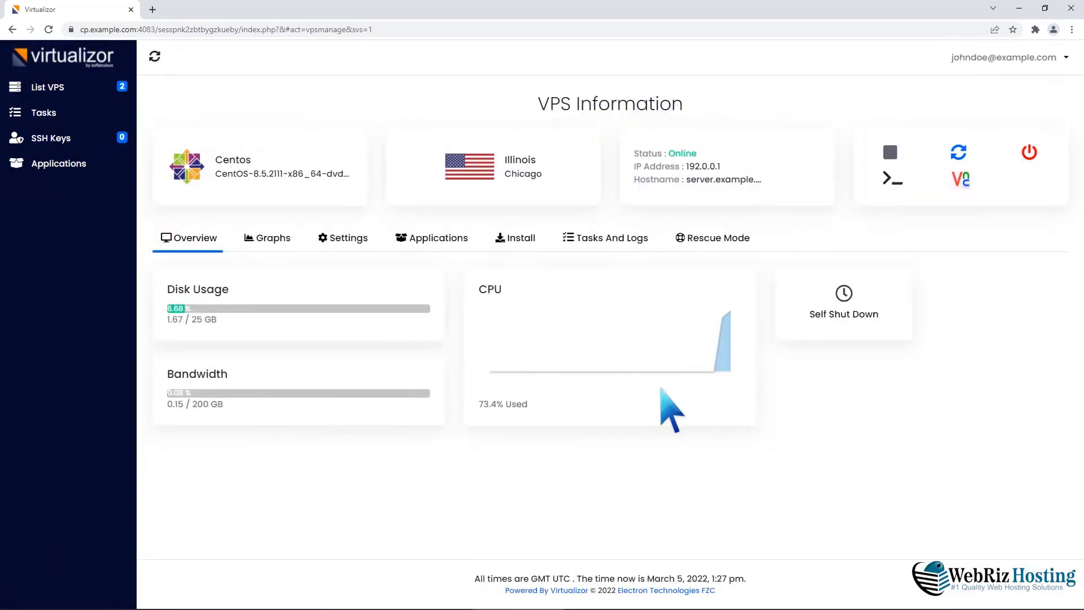
{"action": "left_click", "coordinate": [958, 155]}
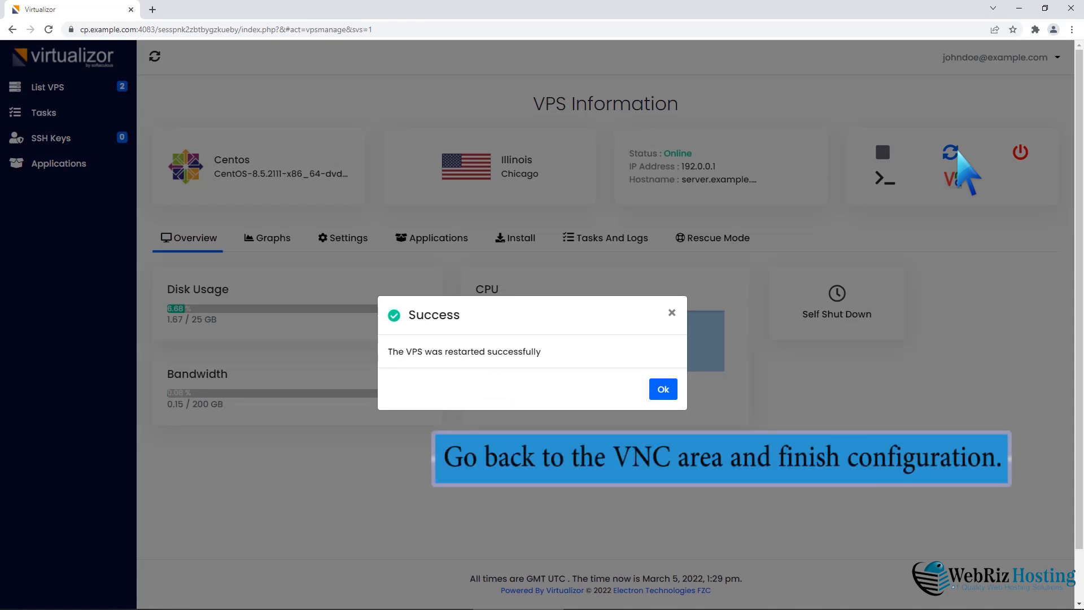
{"action": "left_click", "coordinate": [662, 390]}
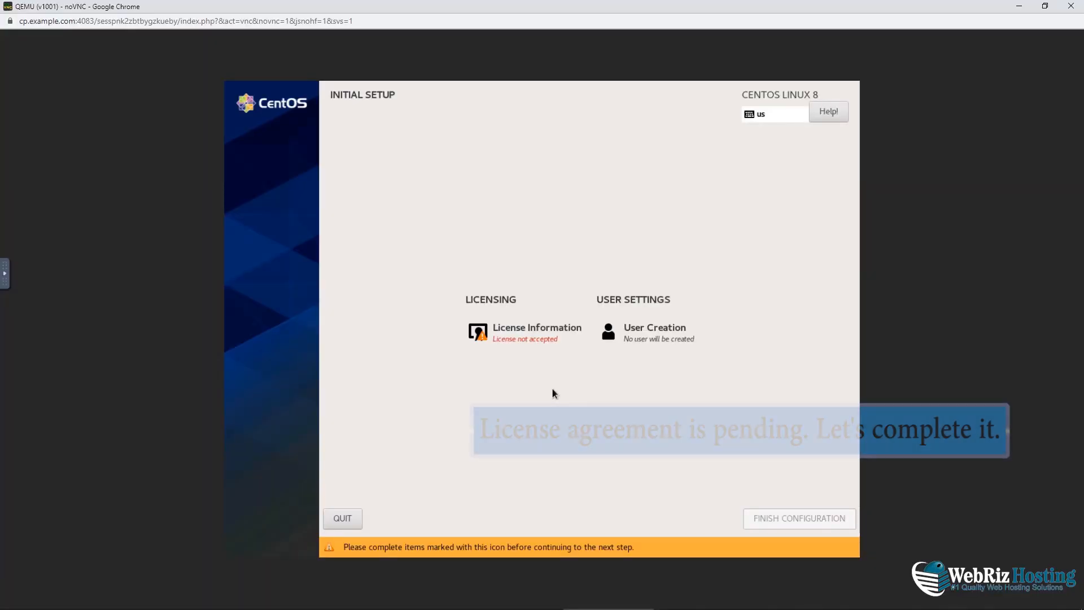
Accept the CentOS license agreement and finish the initial configuration
{"action": "left_click", "coordinate": [531, 332]}
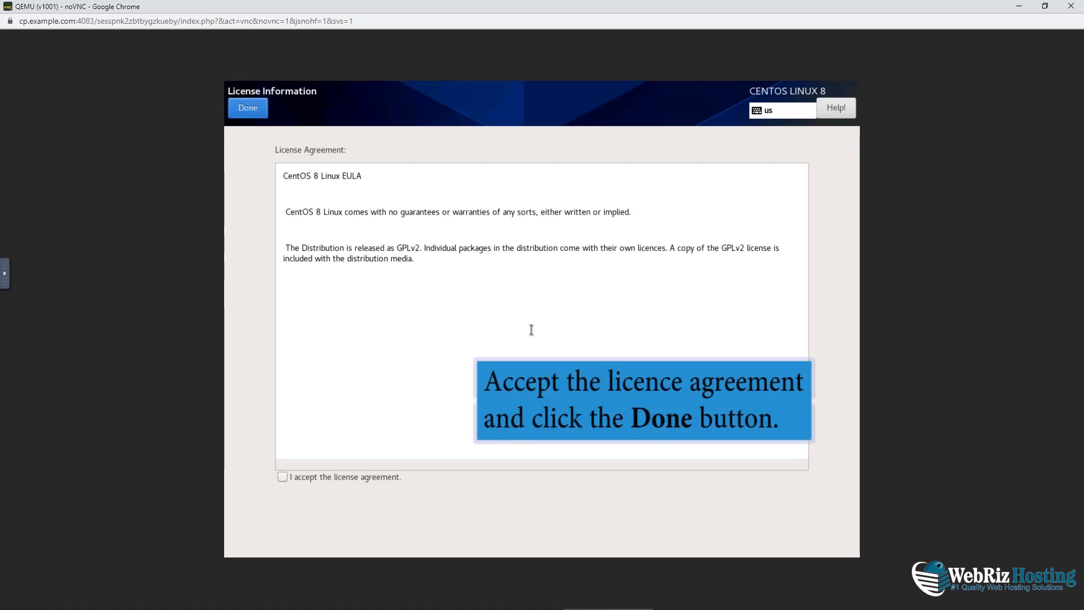
{"action": "left_click", "coordinate": [286, 480]}
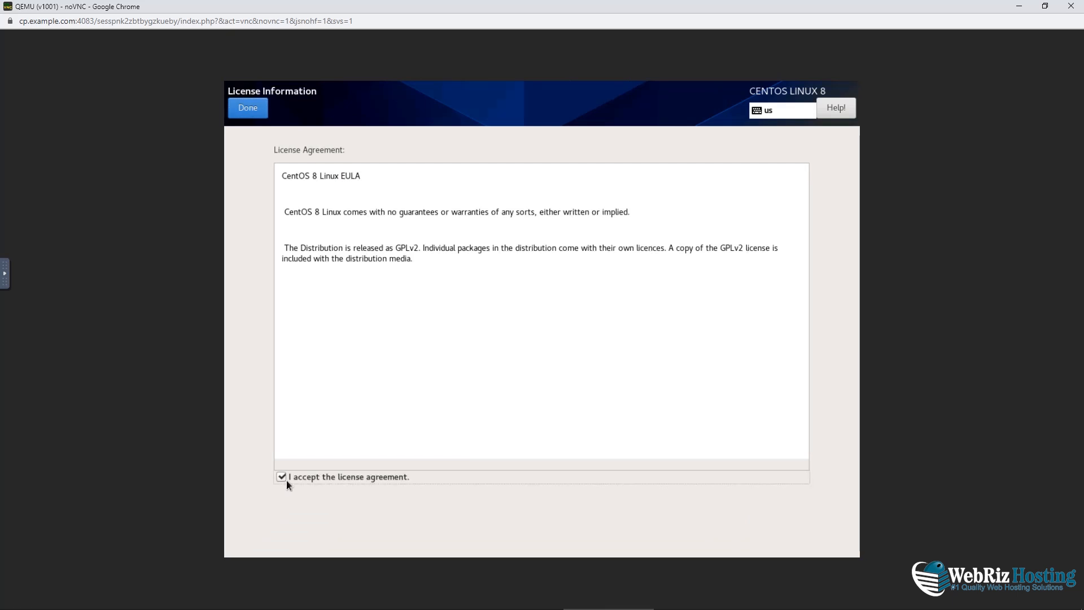
{"action": "left_click", "coordinate": [249, 108]}
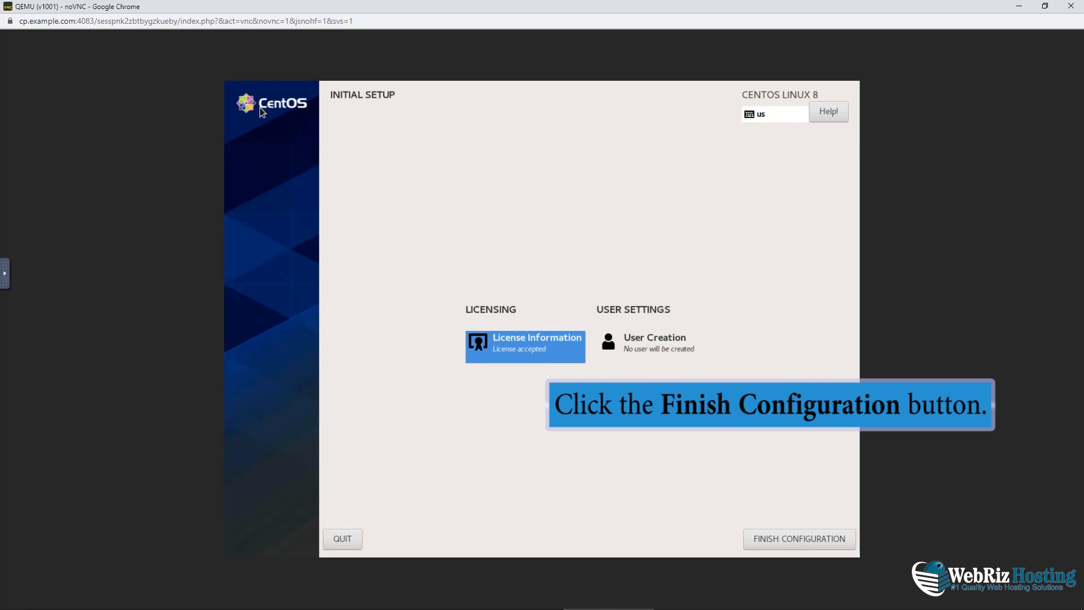
{"action": "left_click", "coordinate": [786, 537]}
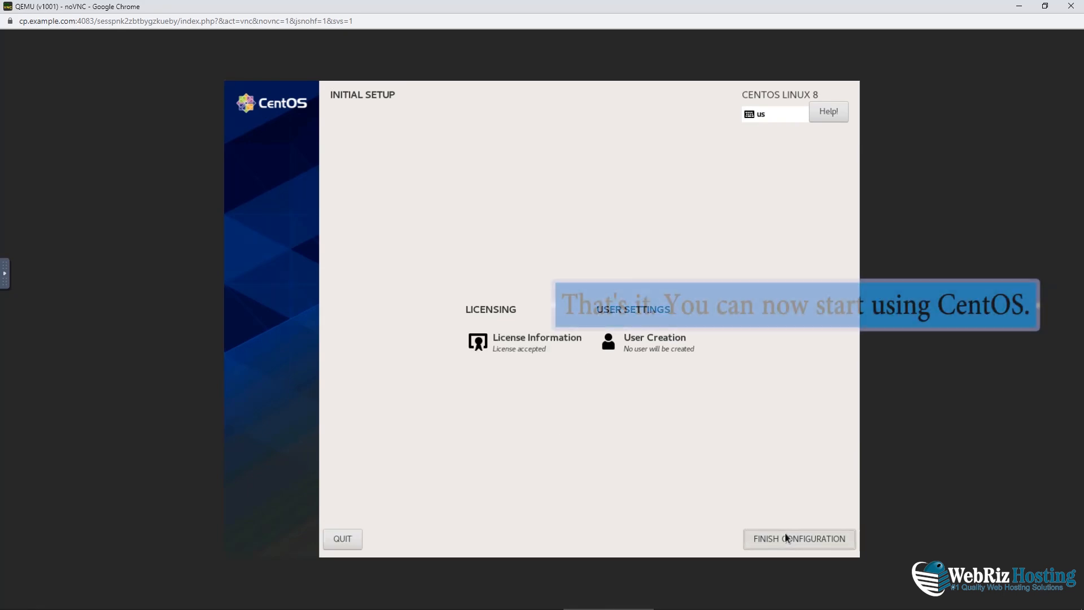